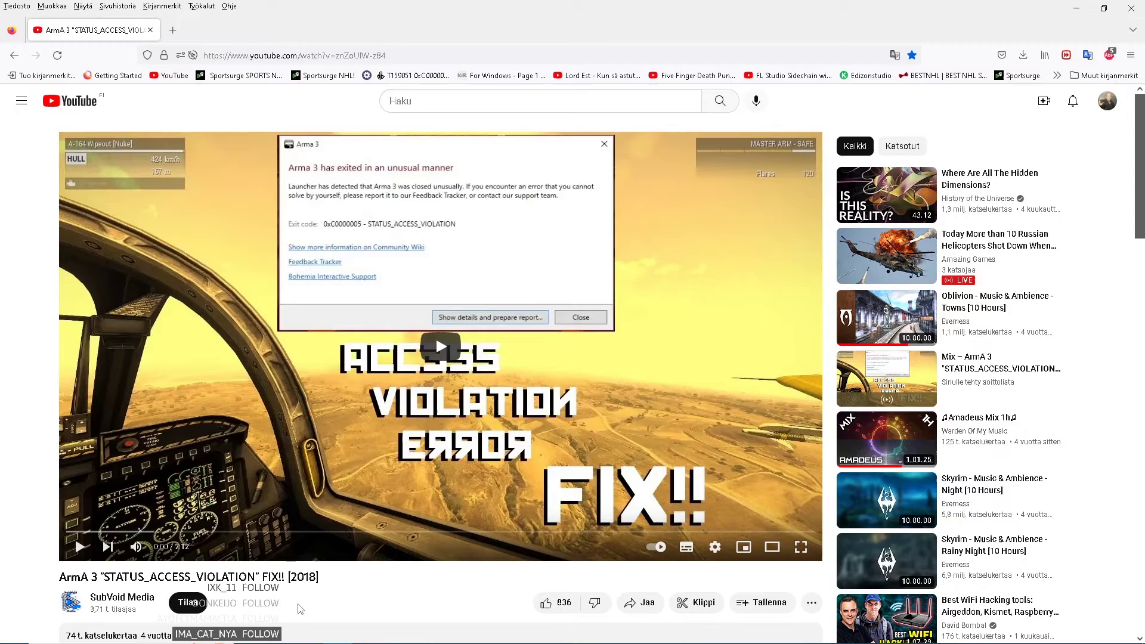
scroll(299, 609, "down", 1)
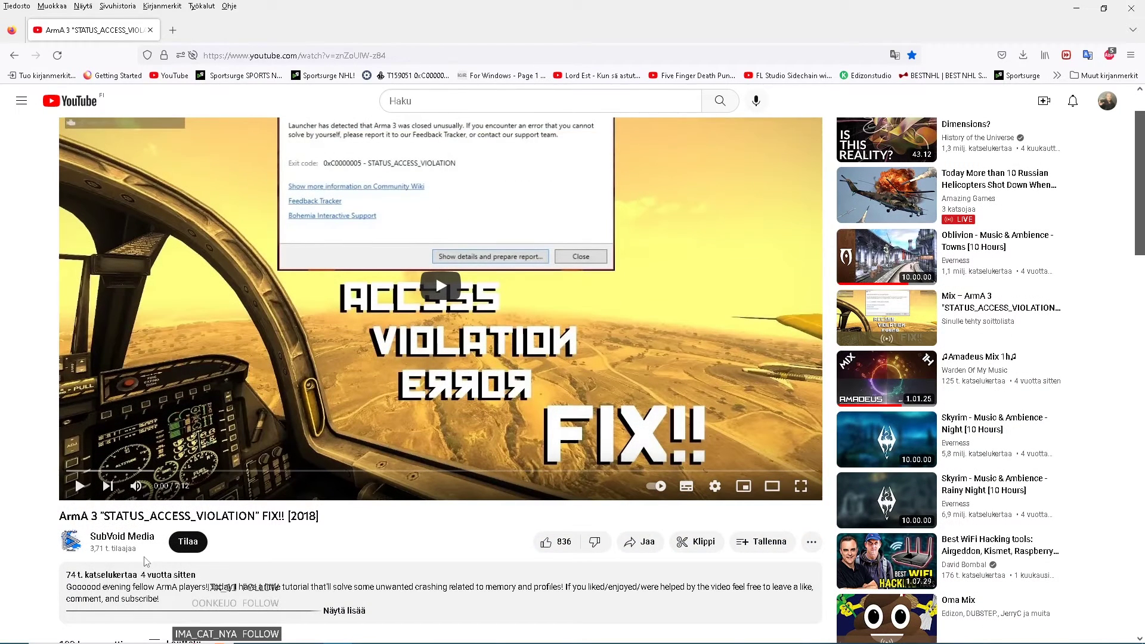
scroll(151, 564, "up", 1)
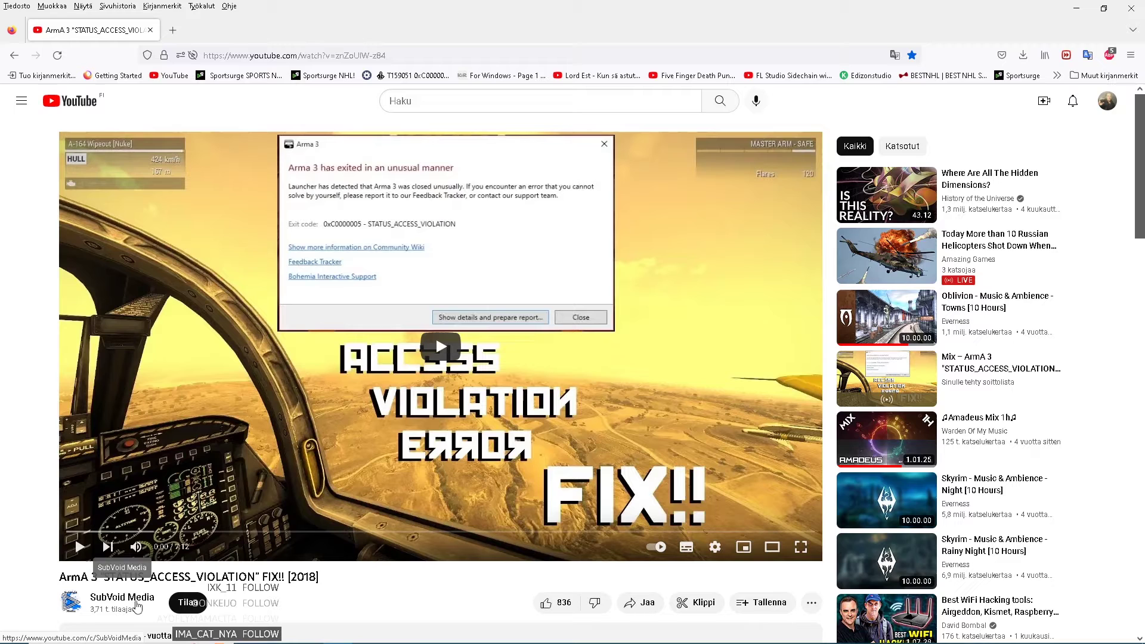
mouse_move(283, 641)
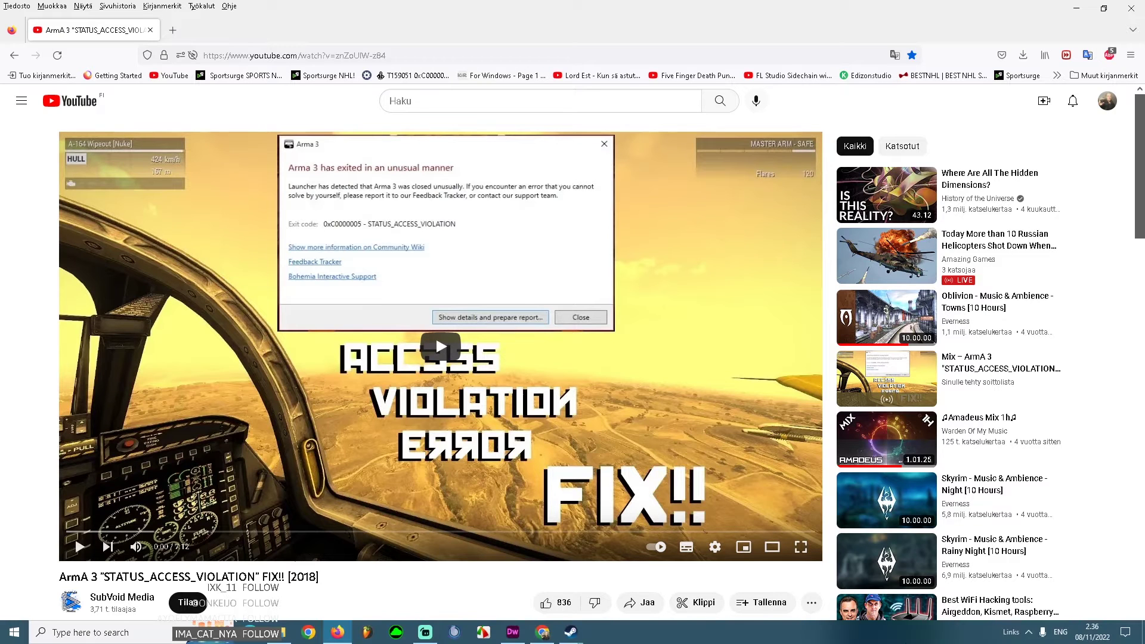
- Launch Advanced System Repair Pro from Windows search and place its window over the video
left_click(1028, 633)
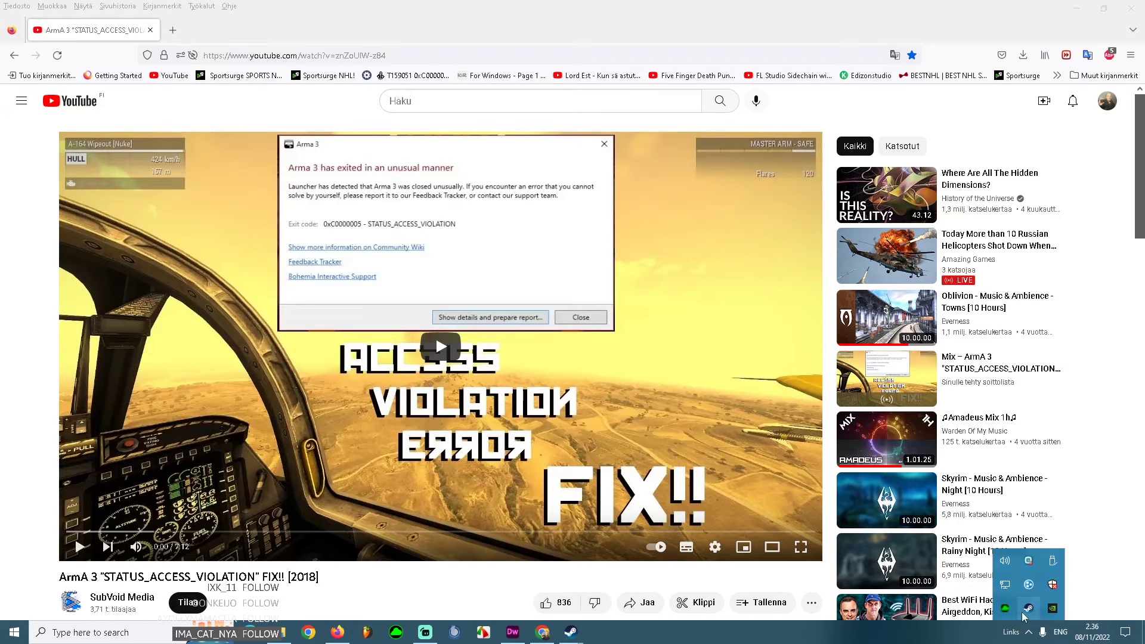
left_click(108, 633)
type("repai")
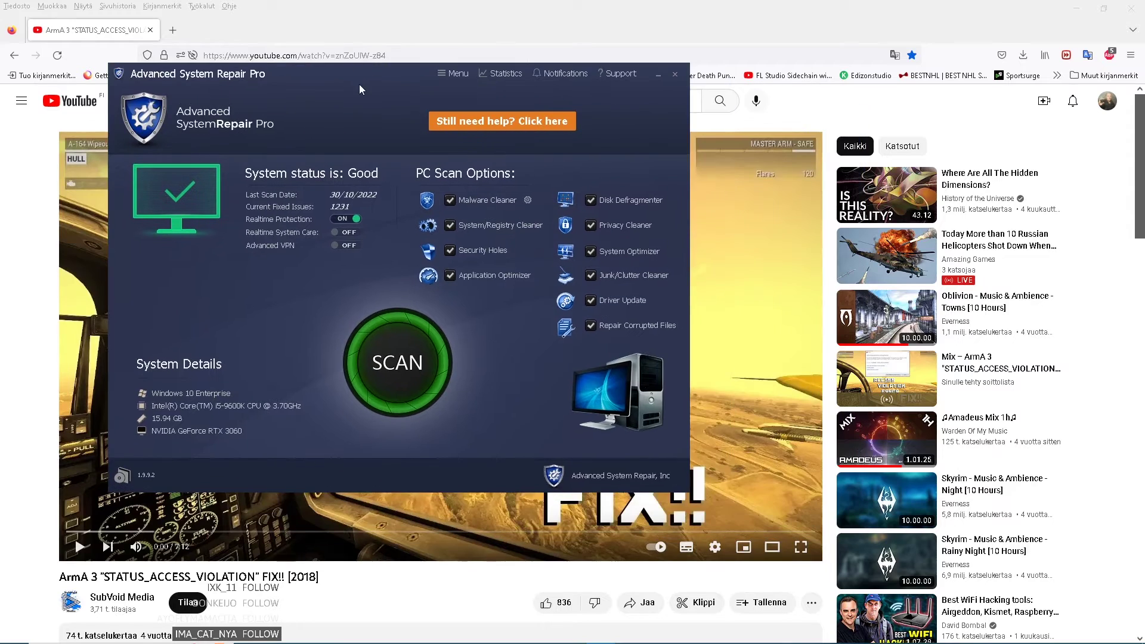
left_click_drag(533, 134, 374, 53)
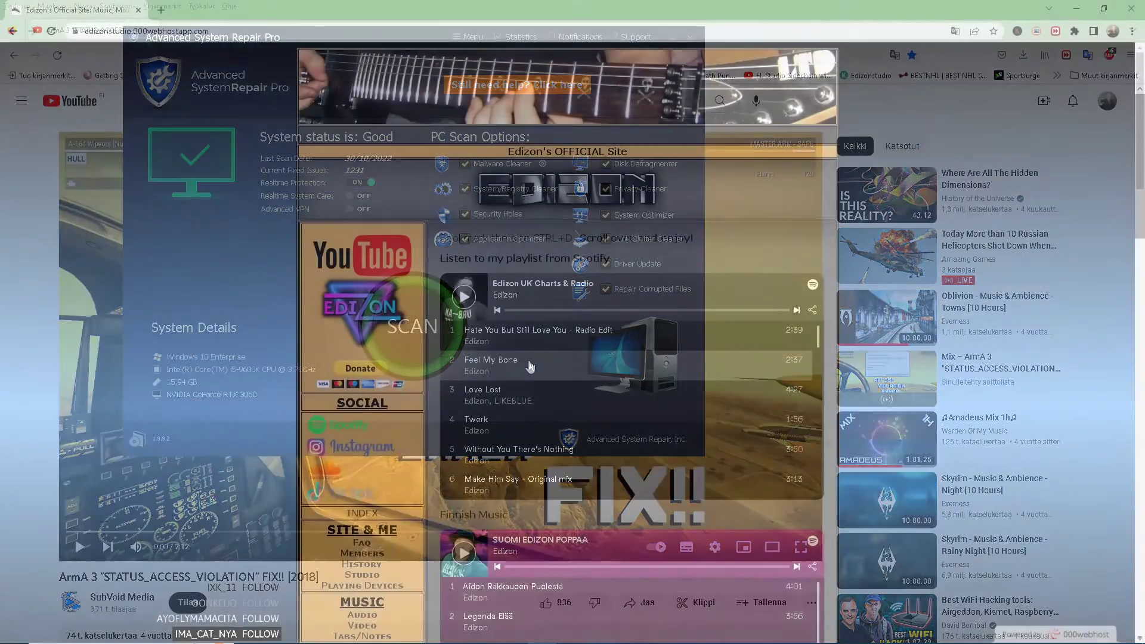
- Switch back to Advanced System Repair Pro and settle its window in the screen centre
key("alt+Tab")
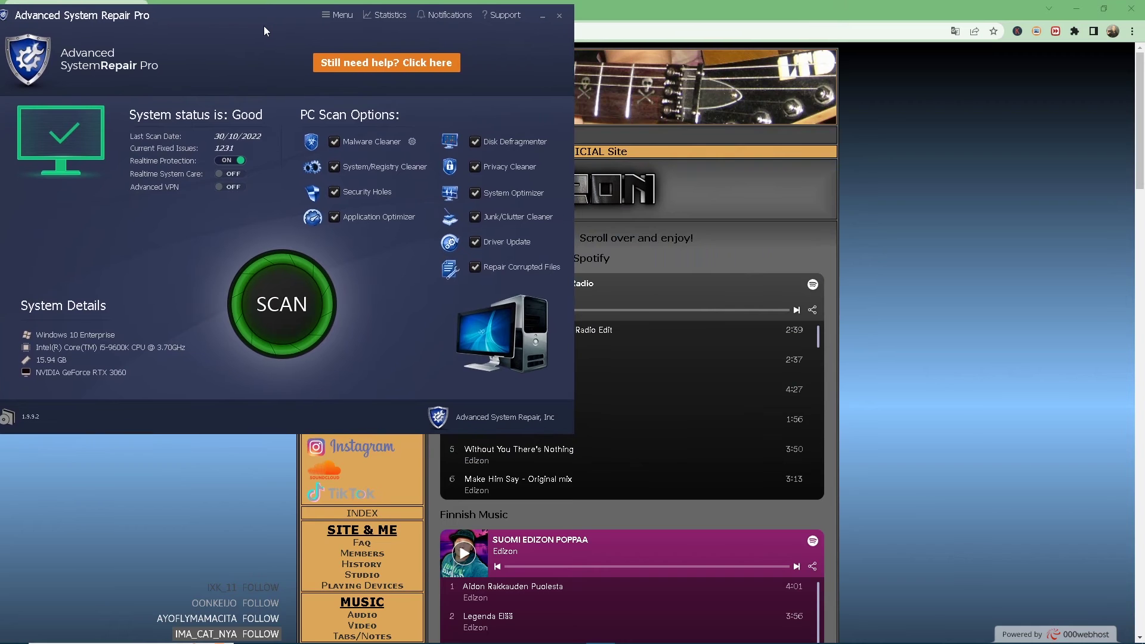
left_click_drag(265, 32, 303, 86)
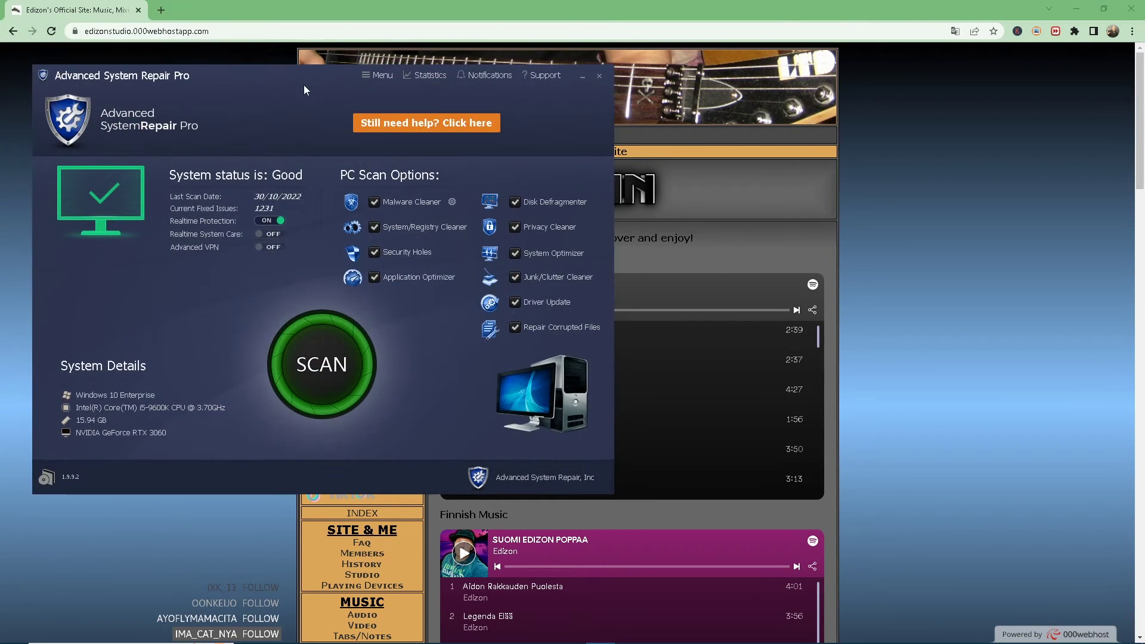
left_click_drag(303, 85, 260, 21)
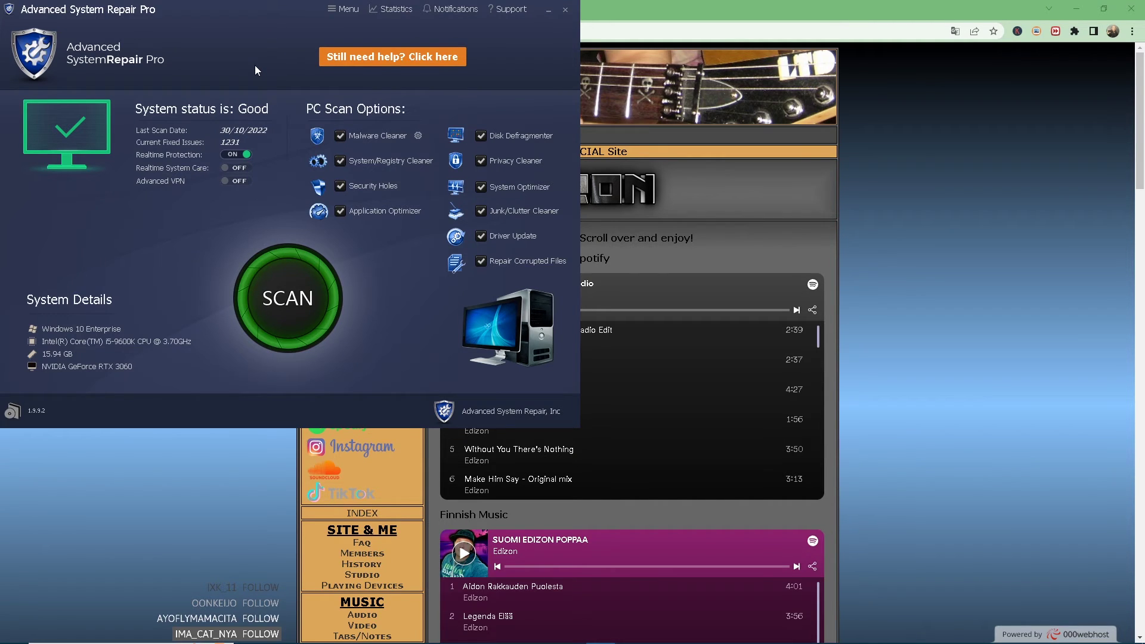
left_click_drag(236, 33, 312, 107)
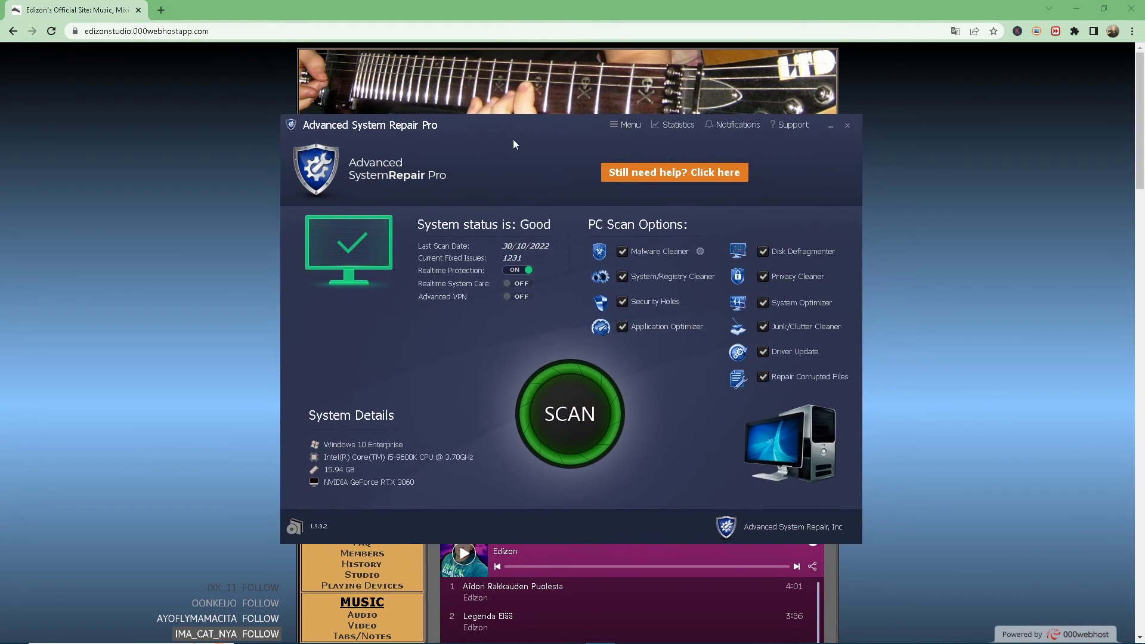
left_click_drag(515, 143, 512, 143)
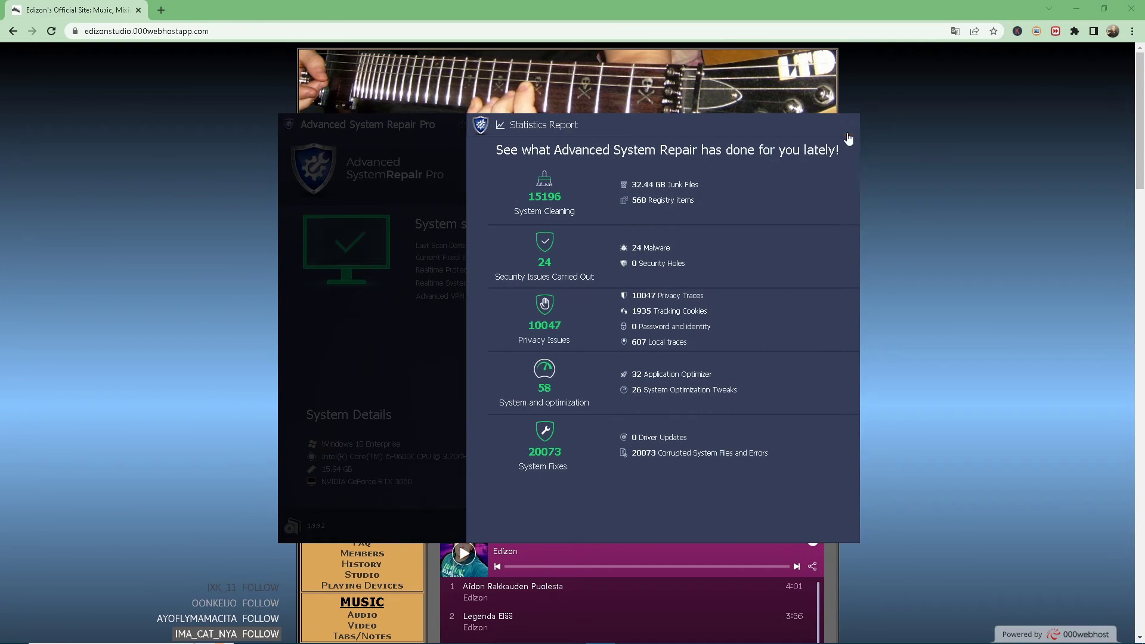
- Close the Statistics Report panel to return to the main window with the SCAN button
left_click(848, 140)
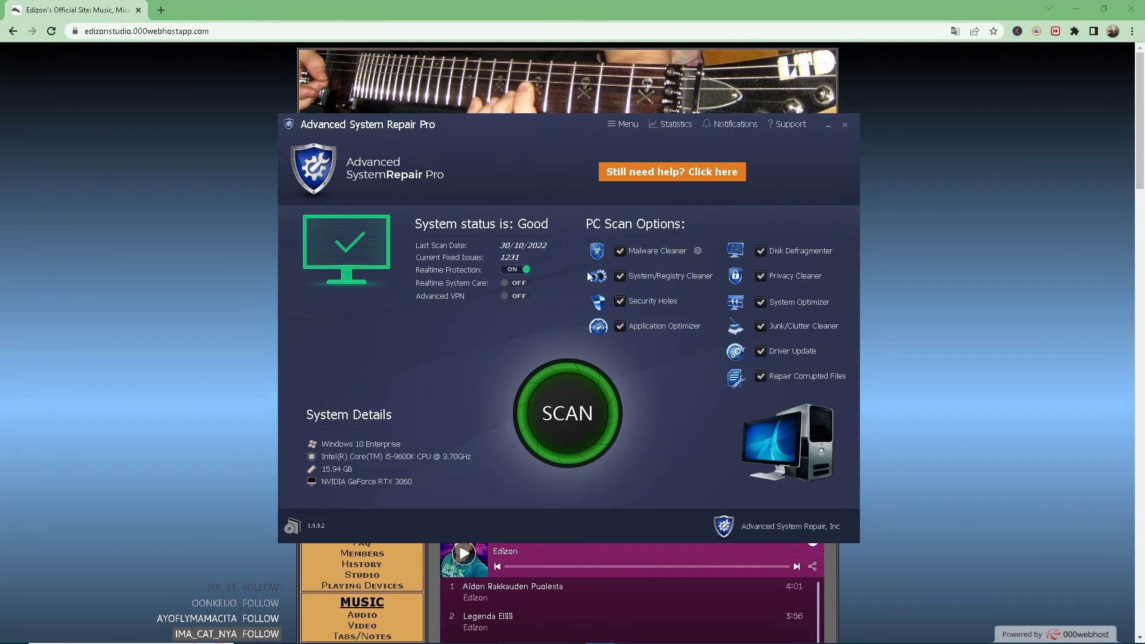